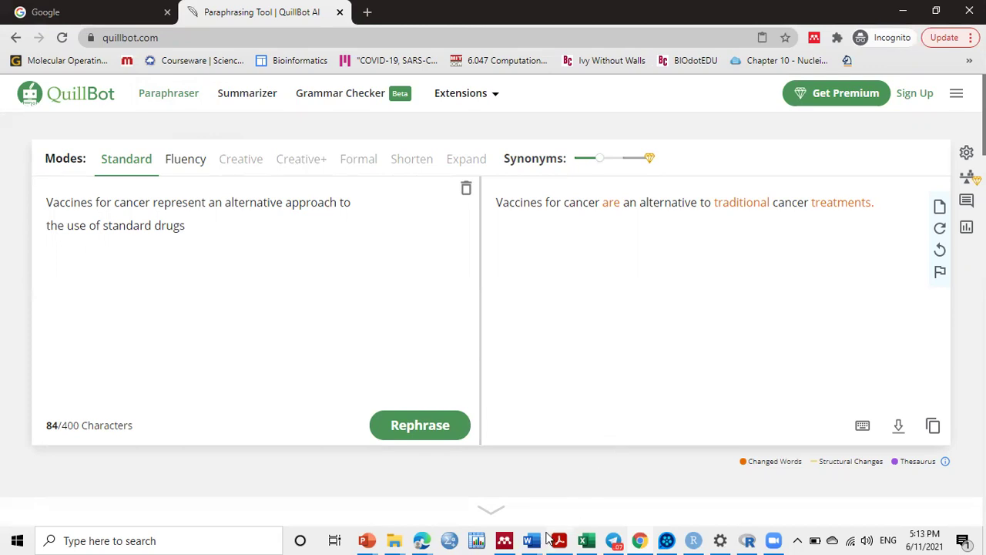
# Switch from QuillBot to the Word document
pyautogui.hotkey('alt', 'Tab')
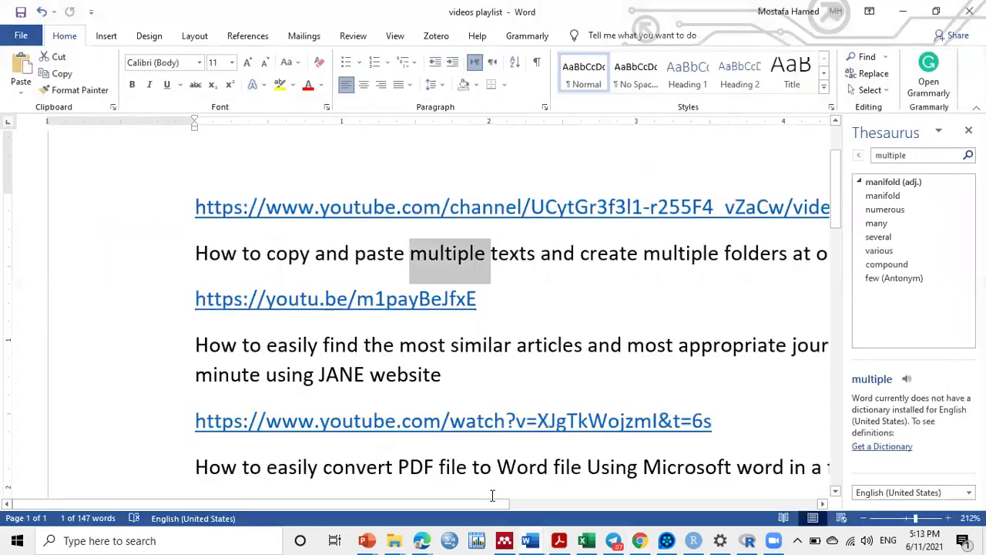
# Use Review > Thesaurus to replace 'multiple' with 'many' in the copy-and-paste title
pyautogui.tripleClick(442, 260)
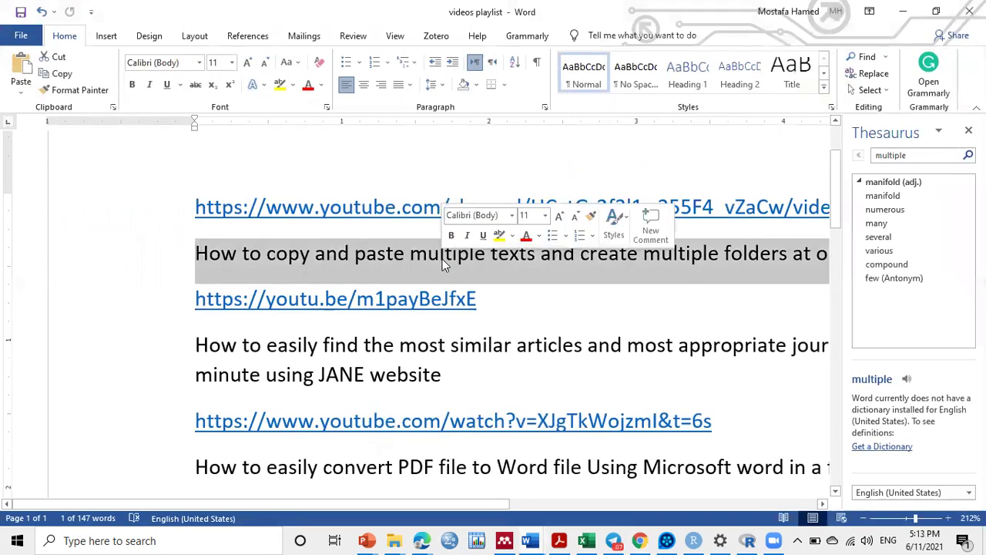
pyautogui.doubleClick(442, 260)
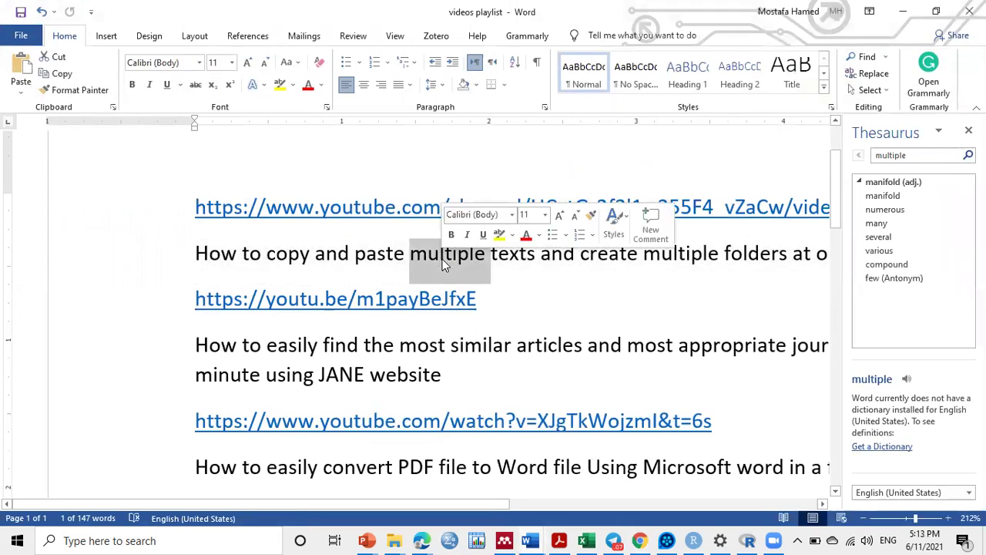
pyautogui.click(352, 36)
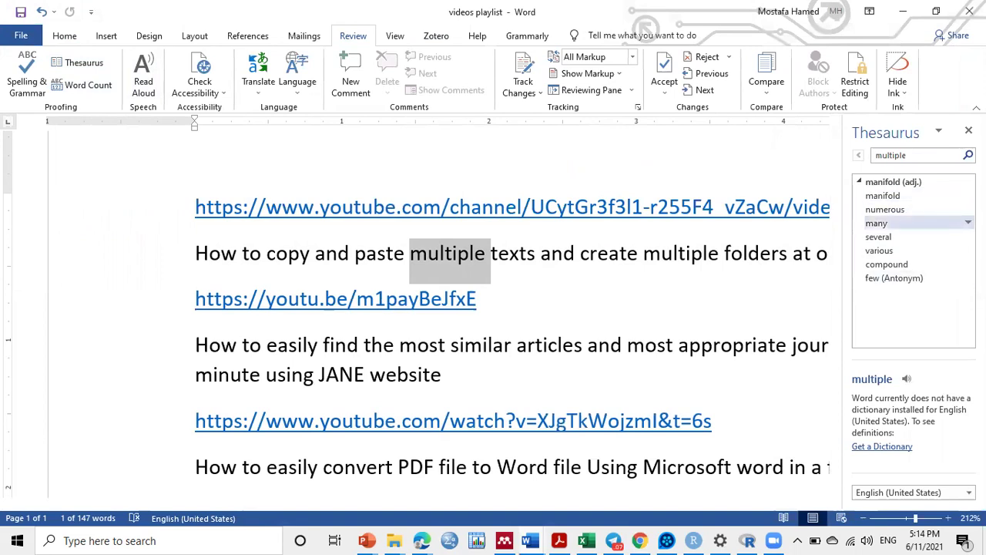
pyautogui.click(968, 223)
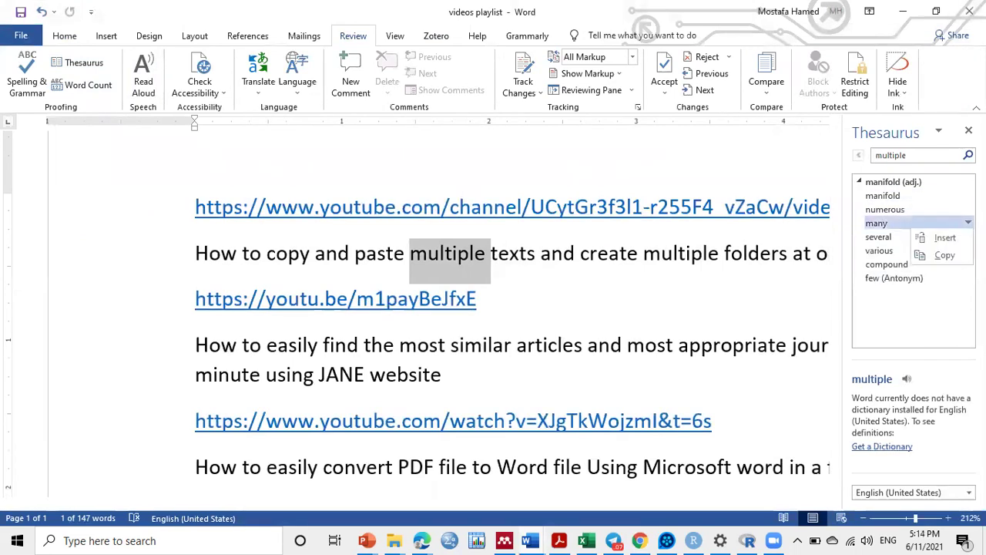
pyautogui.click(946, 239)
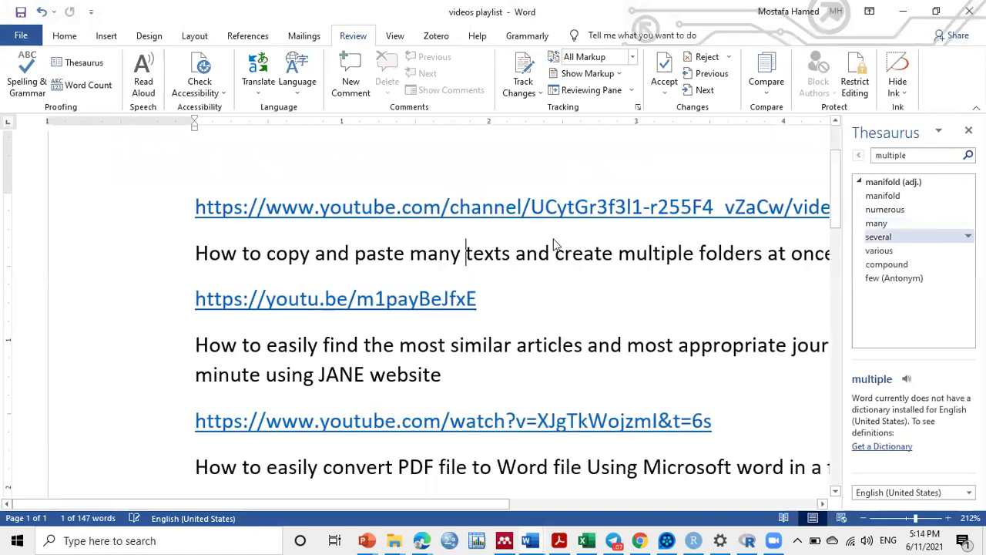
# Look up 'and paste many' in the Thesaurus, which finds no similar words
pyautogui.doubleClick(443, 259)
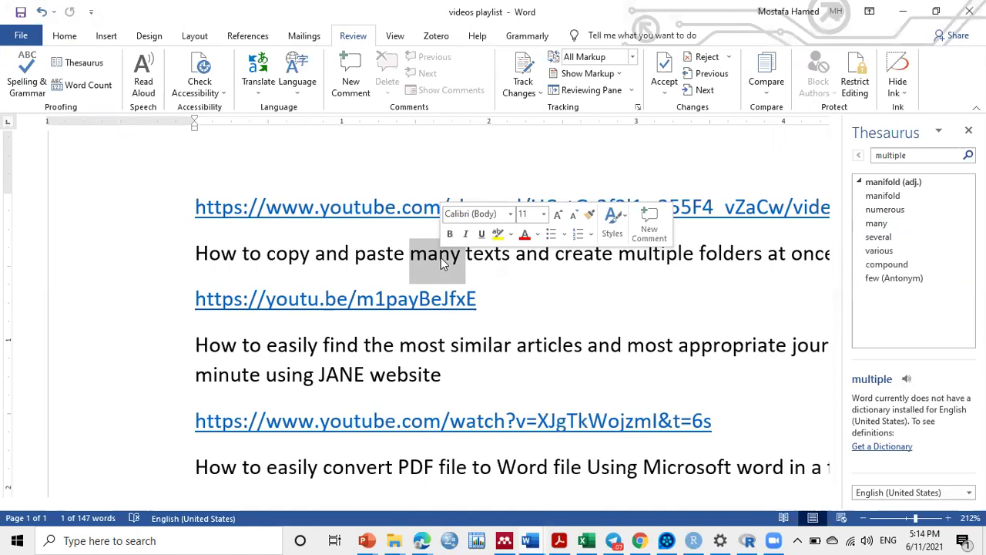
pyautogui.click(393, 254)
pyautogui.moveTo(315, 255); pyautogui.dragTo(465, 255)
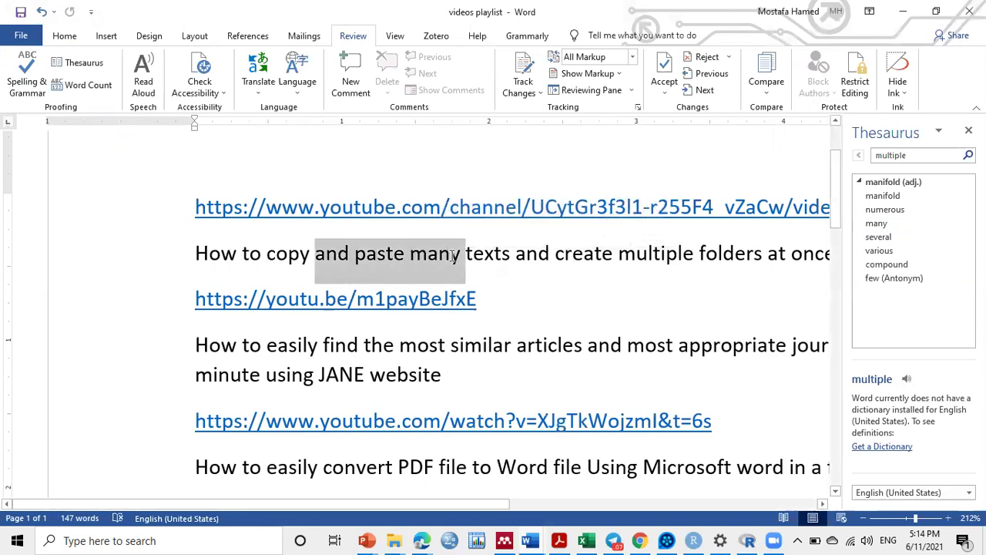
pyautogui.click(91, 67)
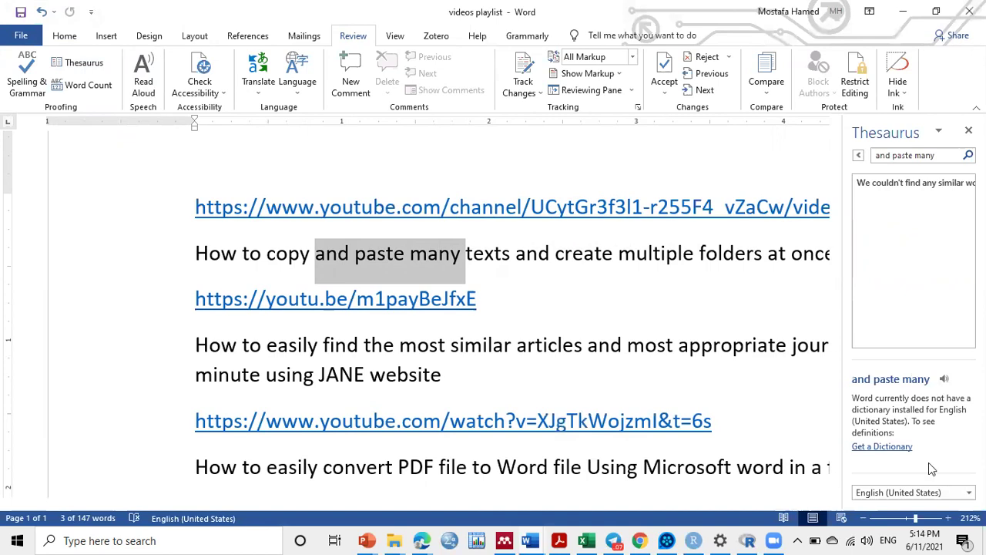
# In Chrome, search Google for 'quillbot' and paste the cancer vaccine sentence into its paraphraser
pyautogui.click(646, 539)
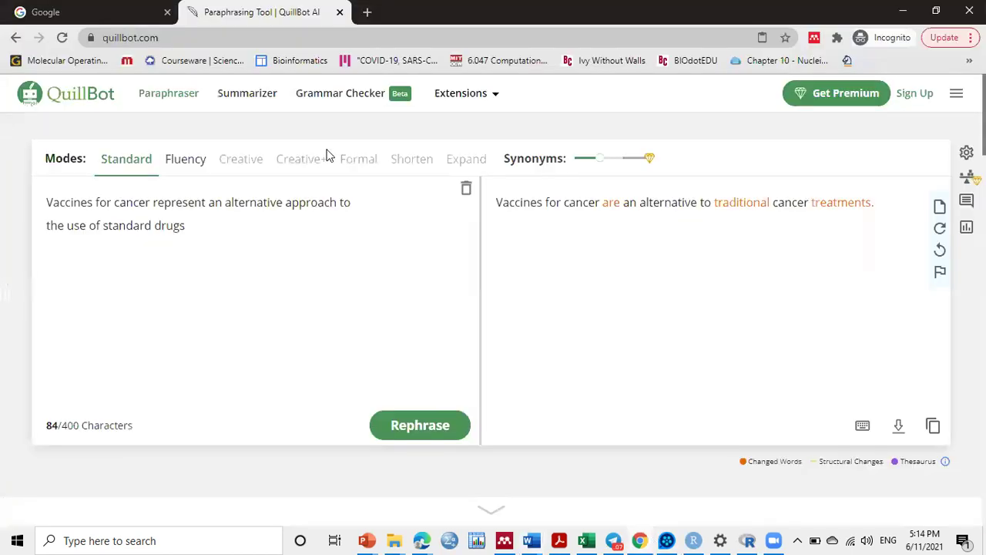
pyautogui.click(109, 11)
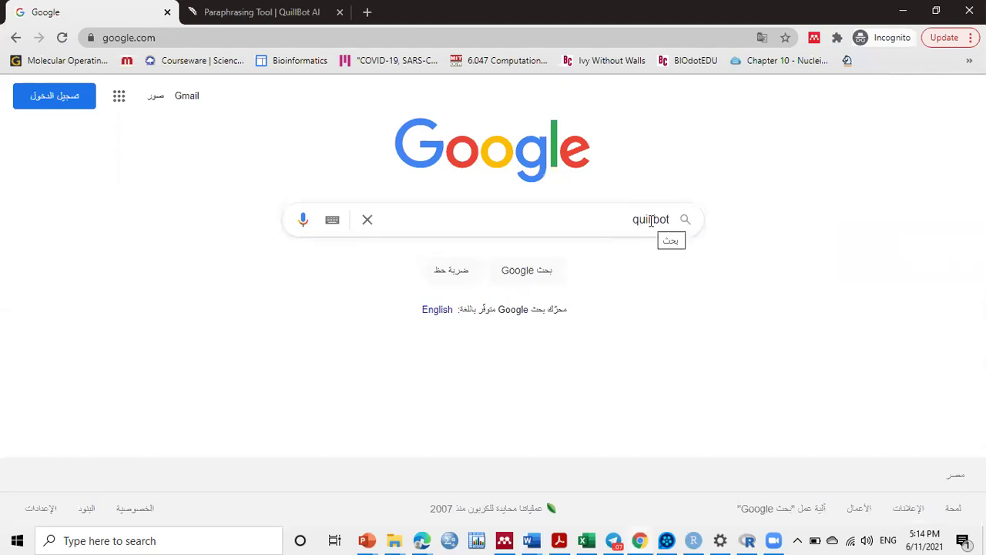
pyautogui.click(507, 276)
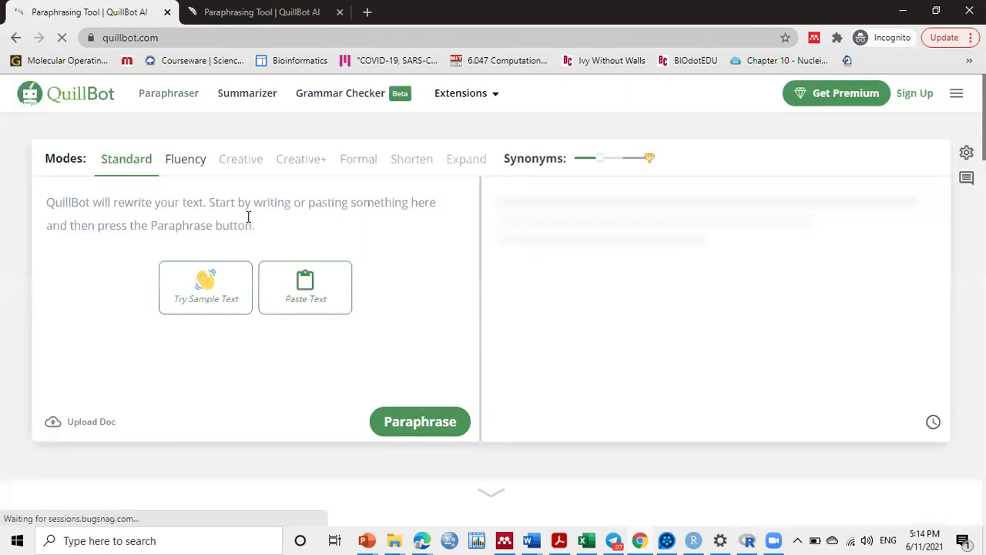
pyautogui.click(324, 295)
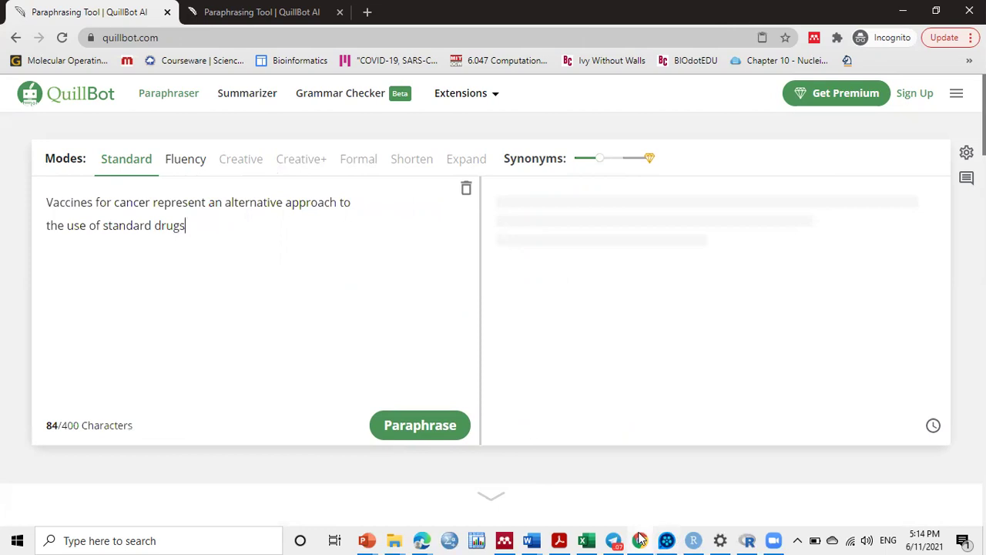
# Copy the Introduction's first sentence from the PDF and return to the QuillBot paraphraser
pyautogui.click(561, 540)
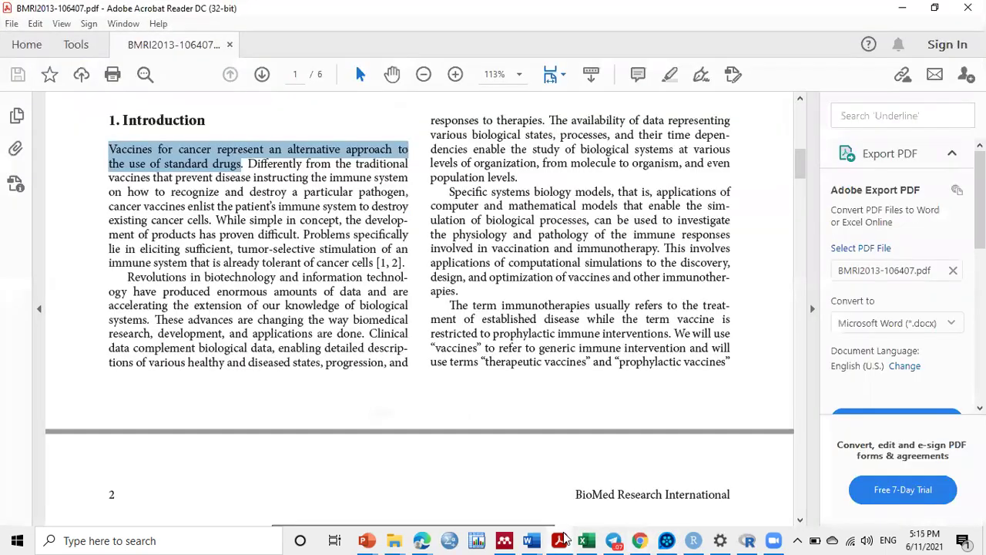
pyautogui.rightClick(233, 173)
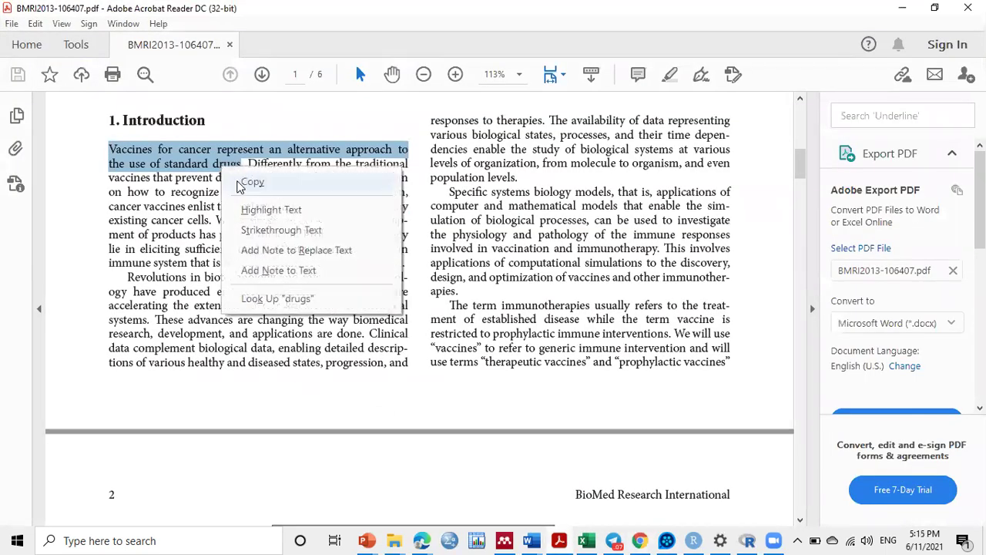
pyautogui.click(239, 183)
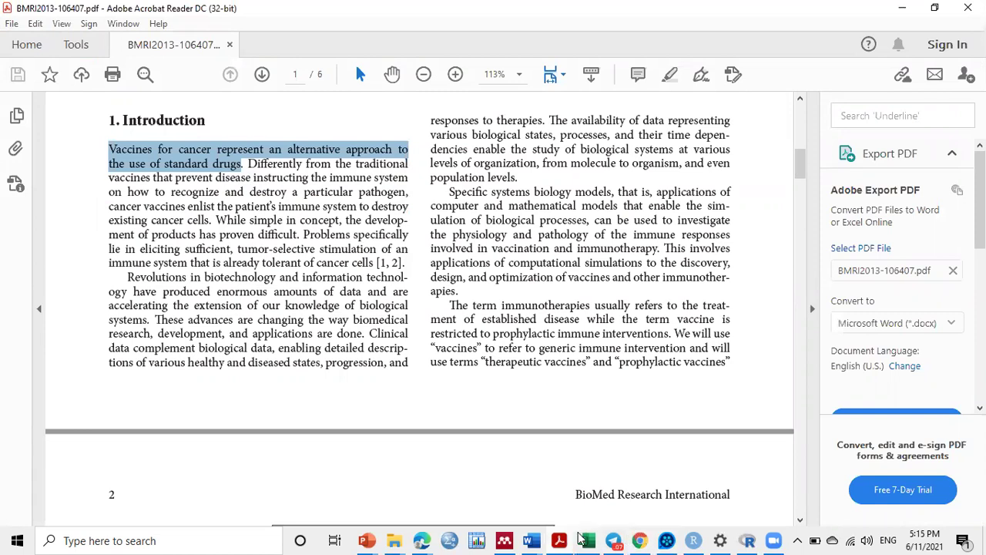
pyautogui.click(640, 540)
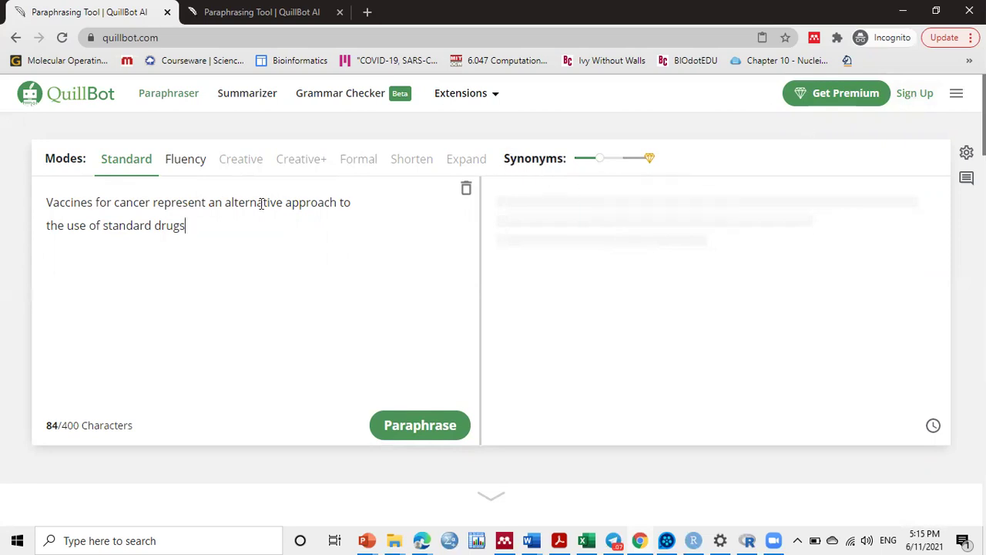
pyautogui.moveTo(246, 164)
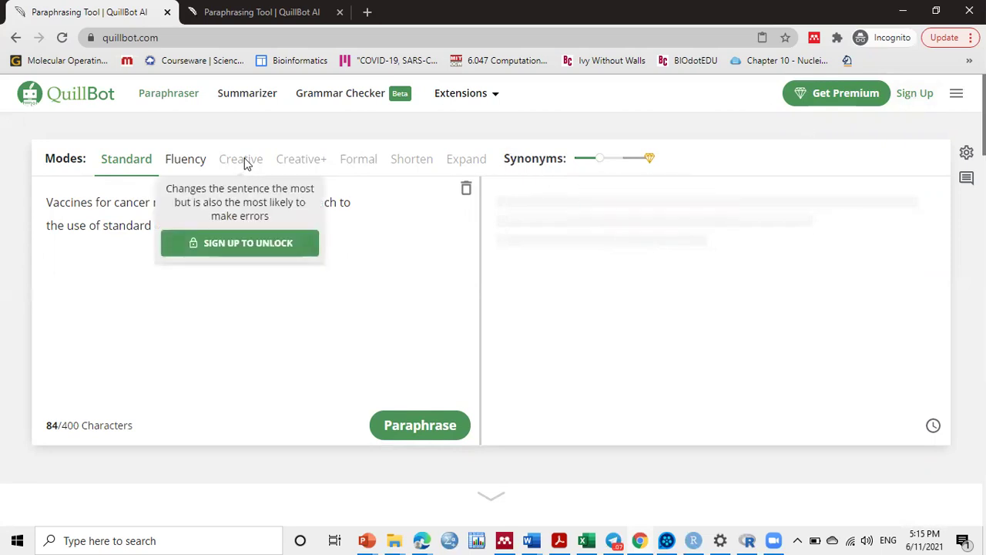
pyautogui.click(906, 99)
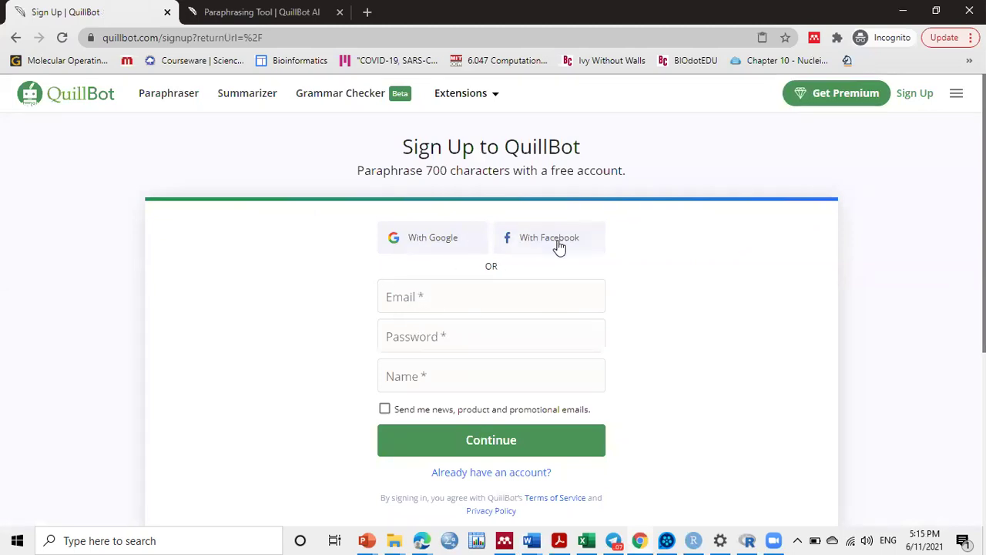
pyautogui.click(16, 38)
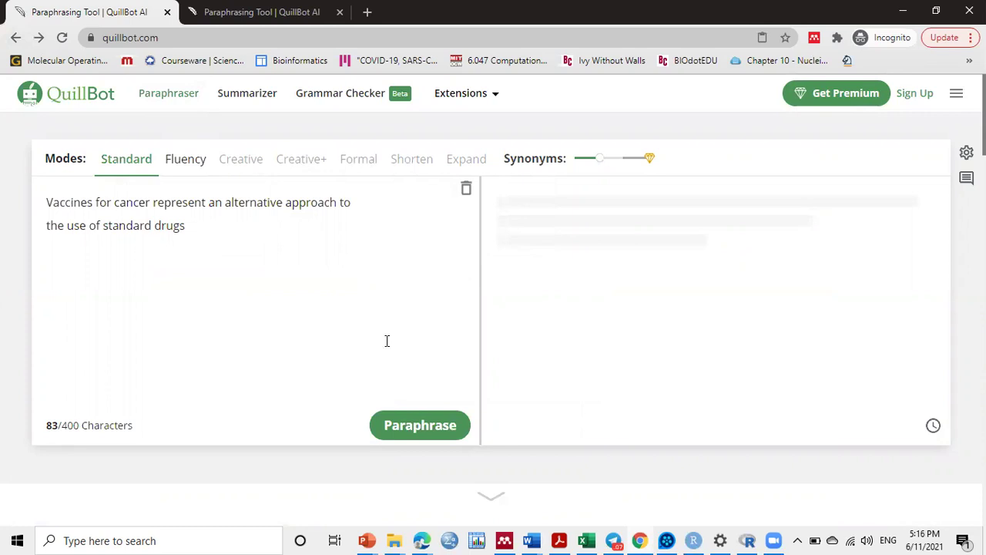
pyautogui.click(397, 432)
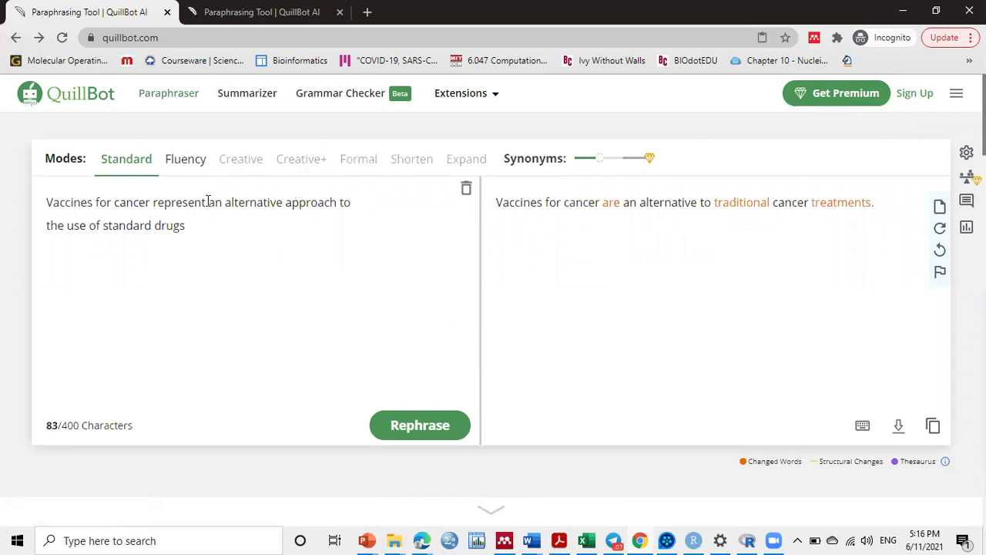
pyautogui.doubleClick(180, 203)
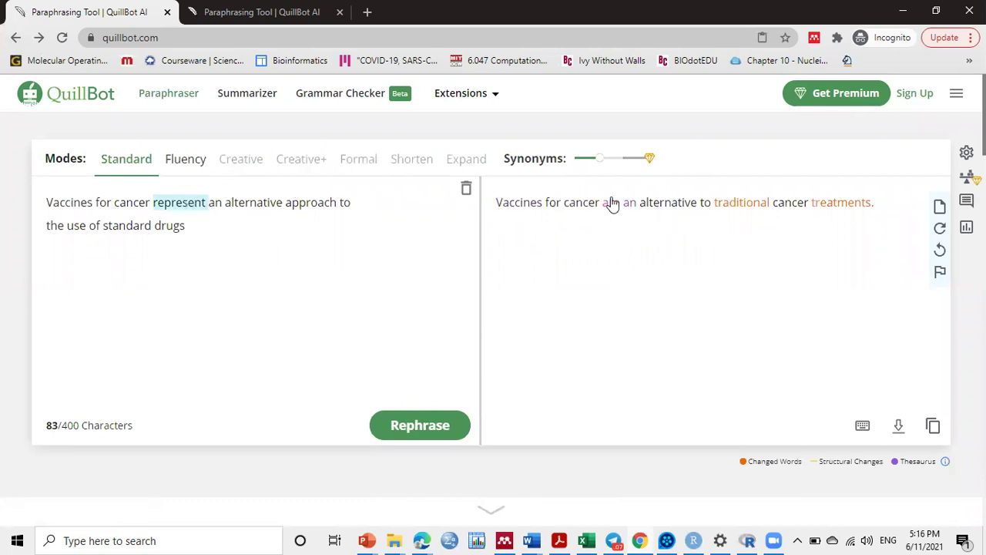
pyautogui.click(615, 214)
pyautogui.tripleClick(166, 205)
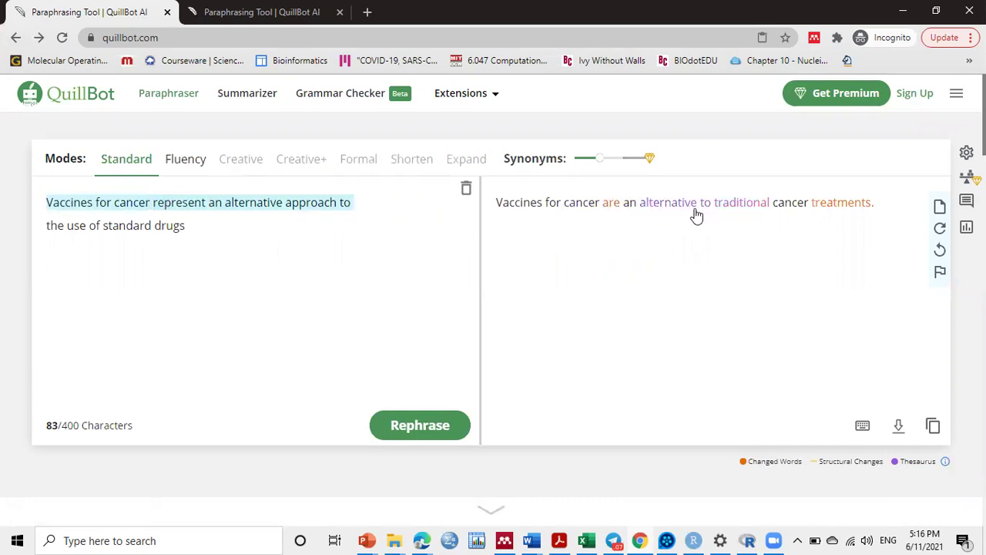
pyautogui.click(151, 229)
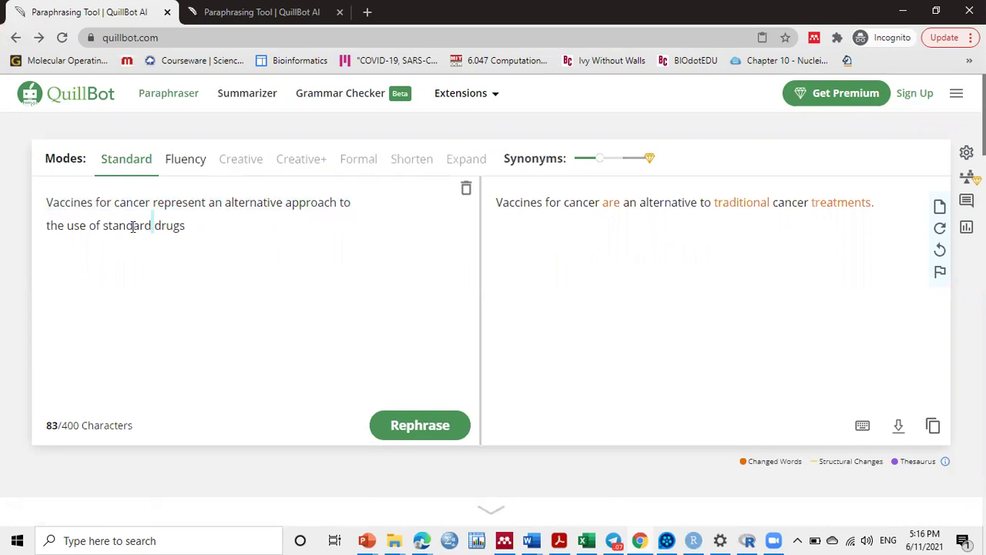
pyautogui.tripleClick(133, 226)
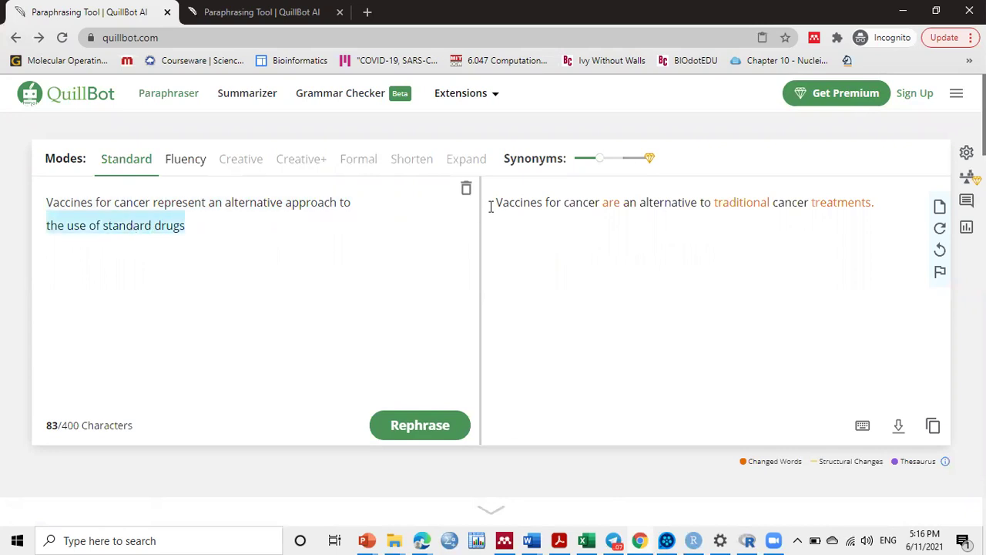
pyautogui.doubleClick(172, 226)
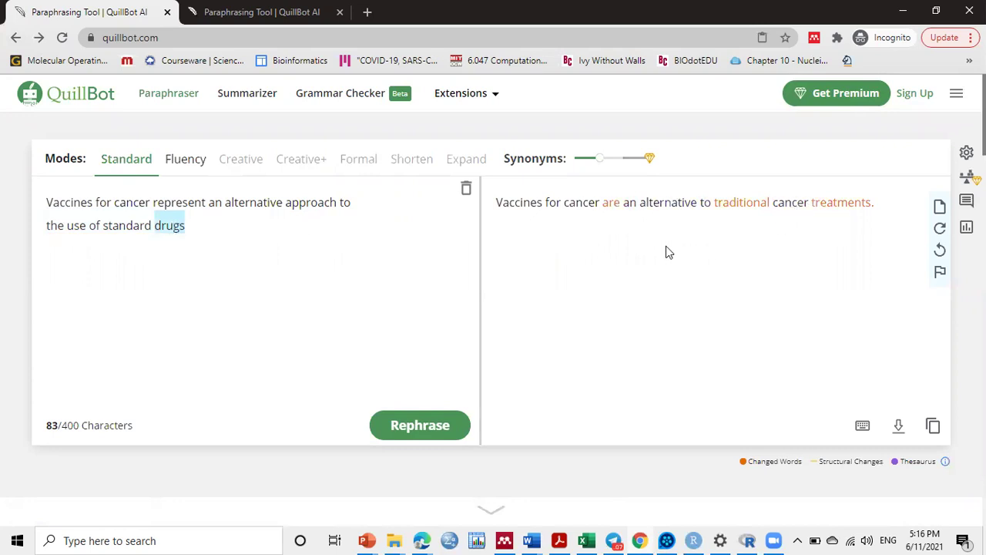
pyautogui.click(614, 214)
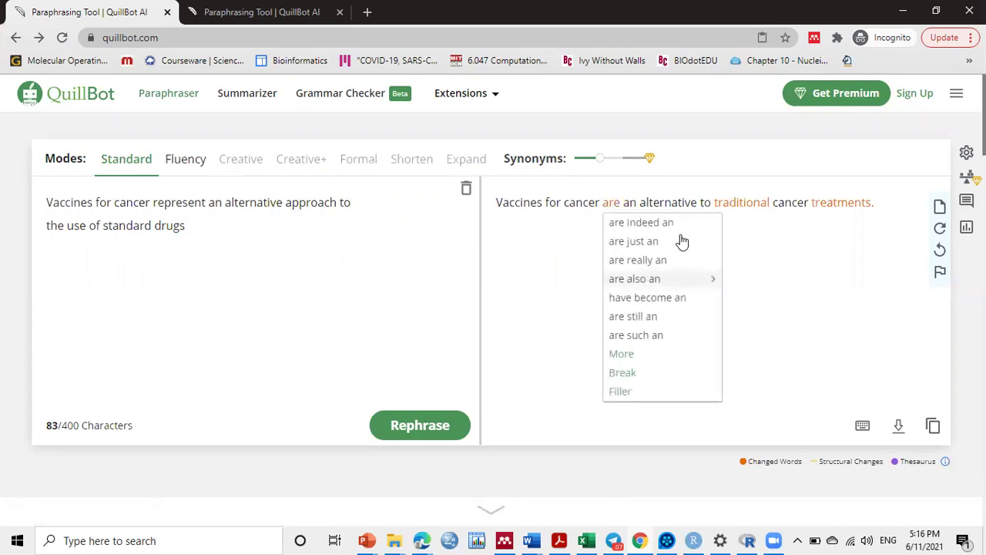
pyautogui.moveTo(725, 209)
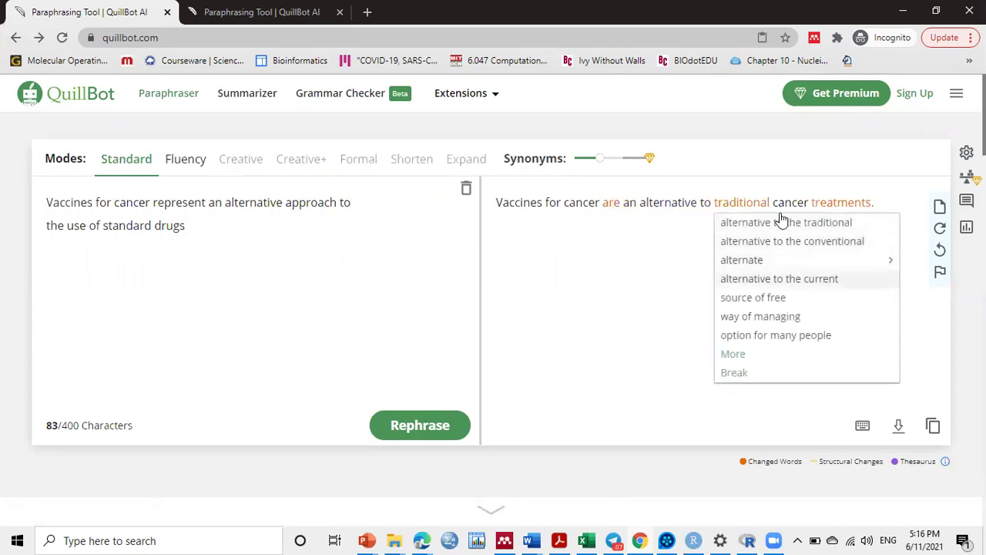
pyautogui.moveTo(831, 204)
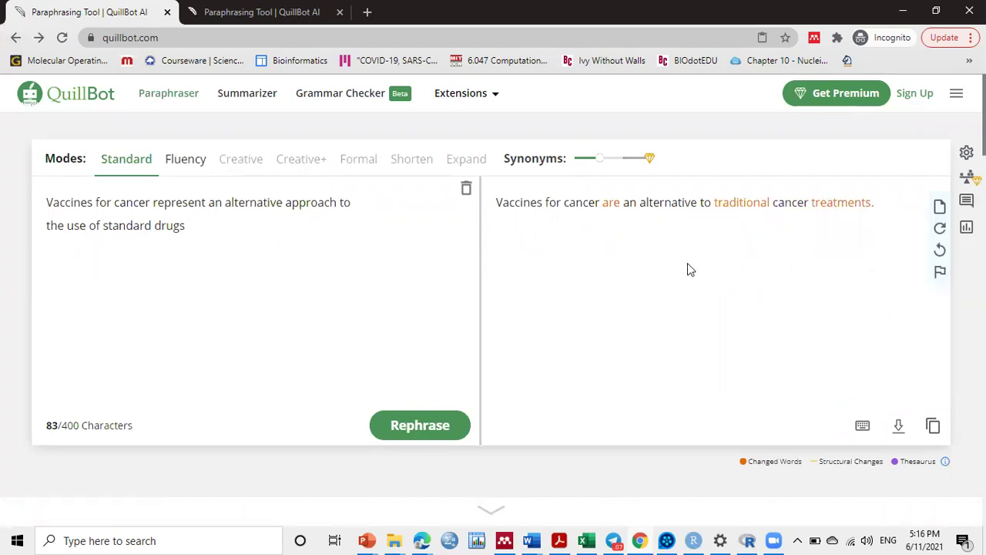
# Rephrase twice, then use Fluency mode: 'Vaccines for cancer are an alternative to the use of standard drugs.'
pyautogui.click(942, 230)
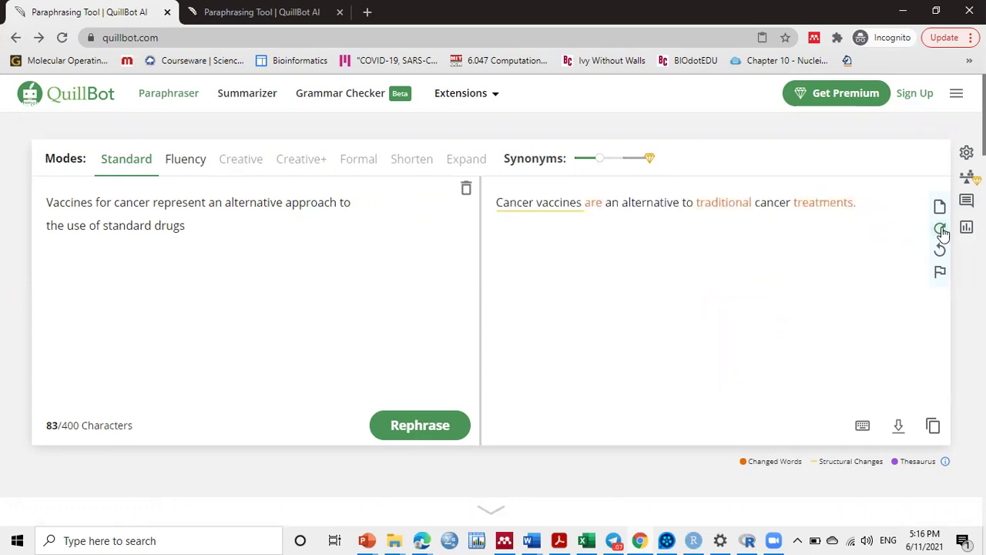
pyautogui.click(942, 230)
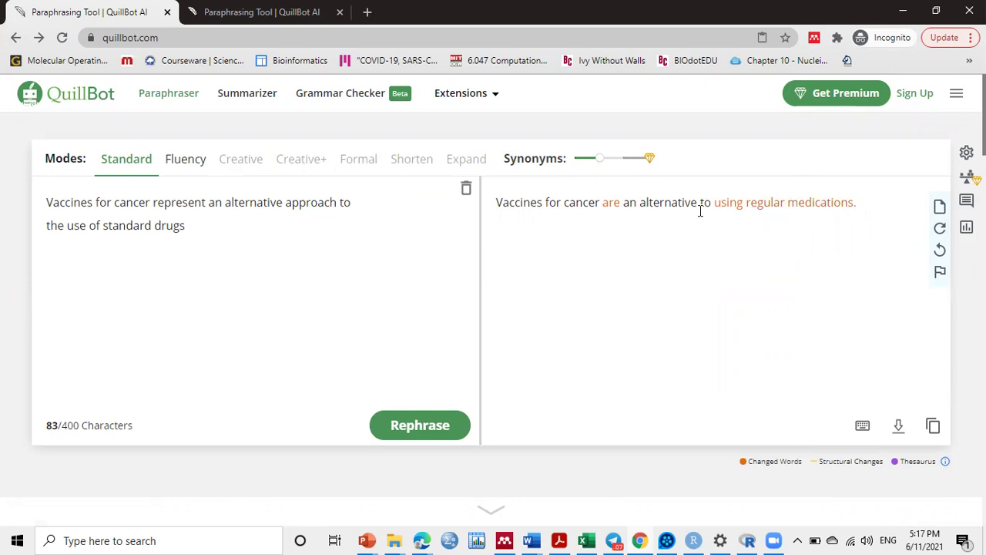
pyautogui.click(198, 168)
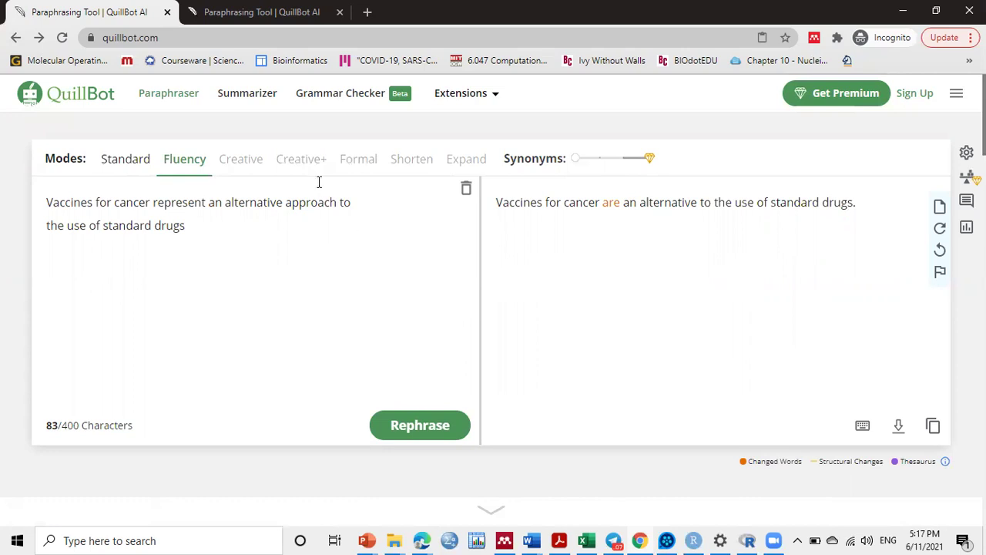
# Open QuillBot's Grammar Checker and paste the copied cancer vaccine sentence
pyautogui.click(242, 104)
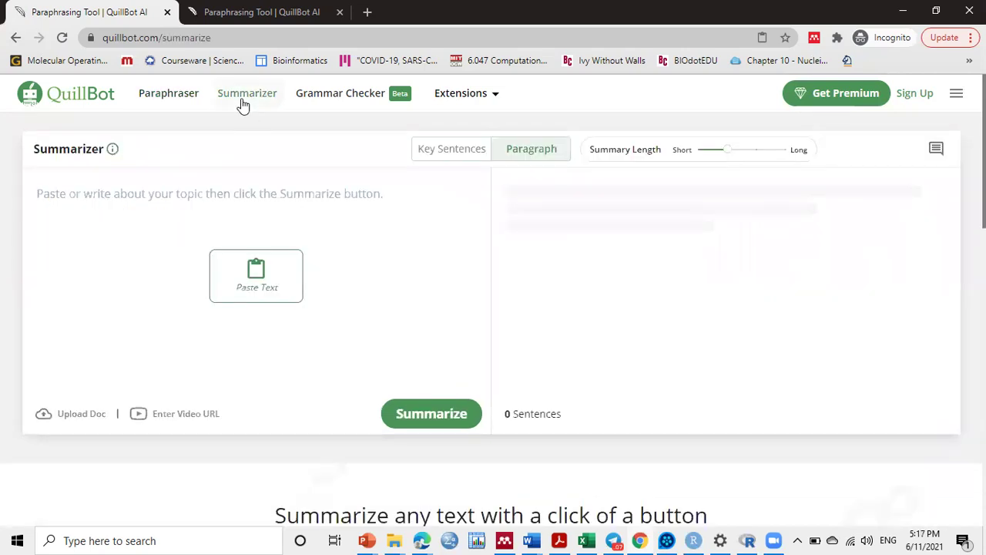
pyautogui.click(328, 102)
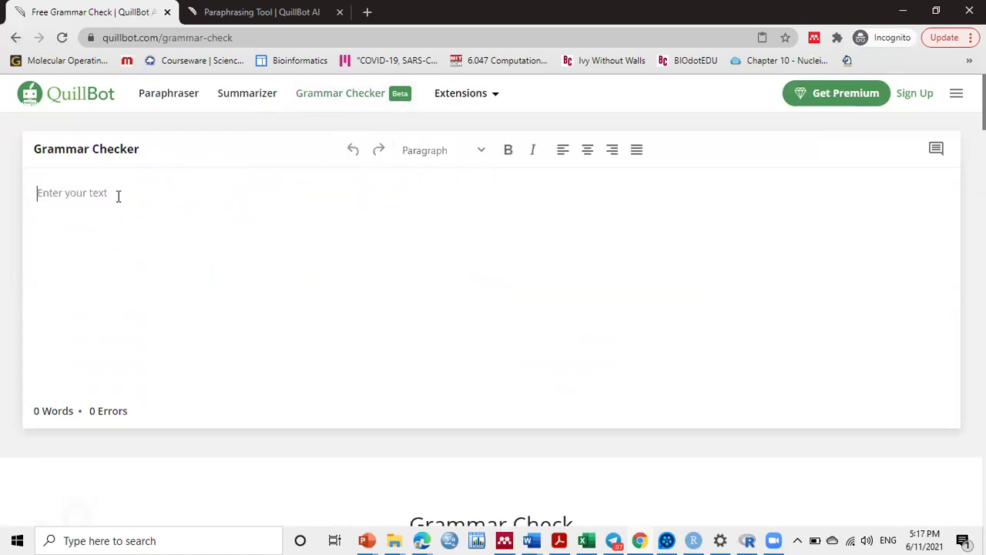
pyautogui.hotkey('ctrl', 'v')
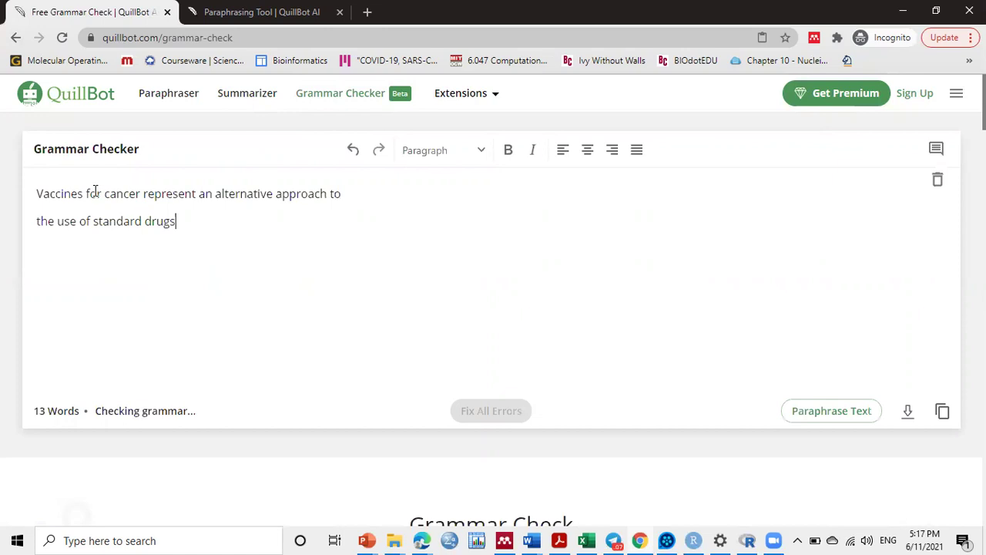
# Delete 'for cancer' from the sentence and select the word 'represent'
pyautogui.click(86, 194)
pyautogui.moveTo(112, 195); pyautogui.dragTo(142, 199)
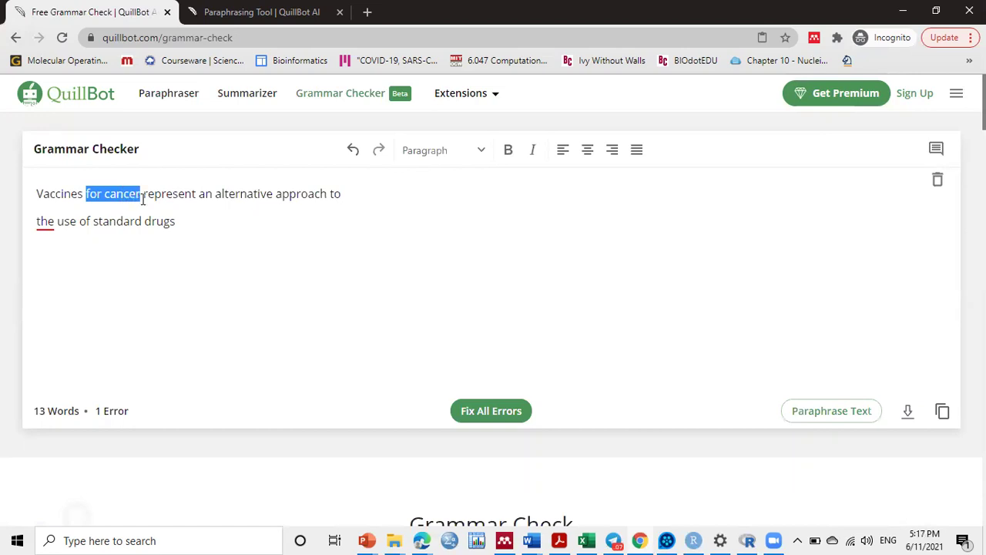
pyautogui.press('BackSpace')
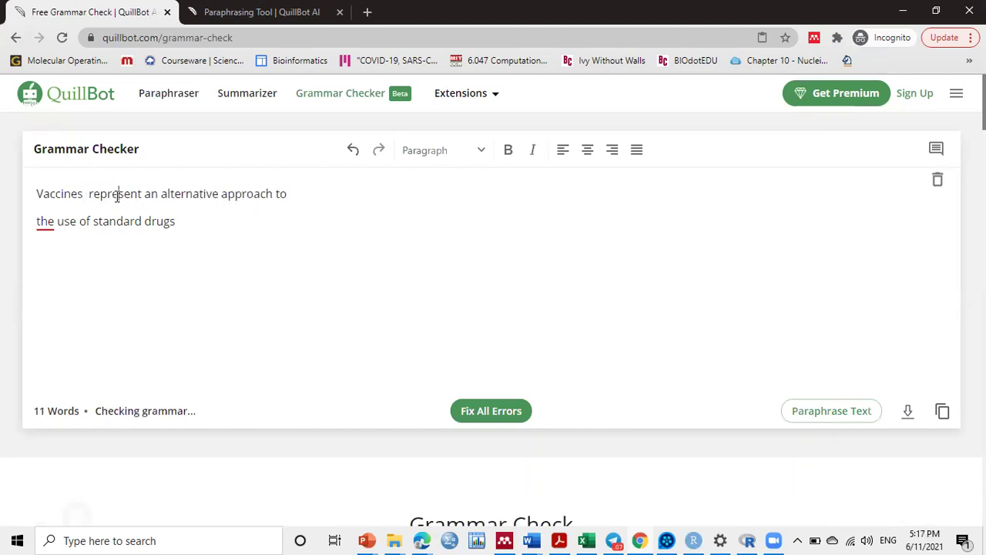
pyautogui.doubleClick(116, 194)
pyautogui.doubleClick(114, 195)
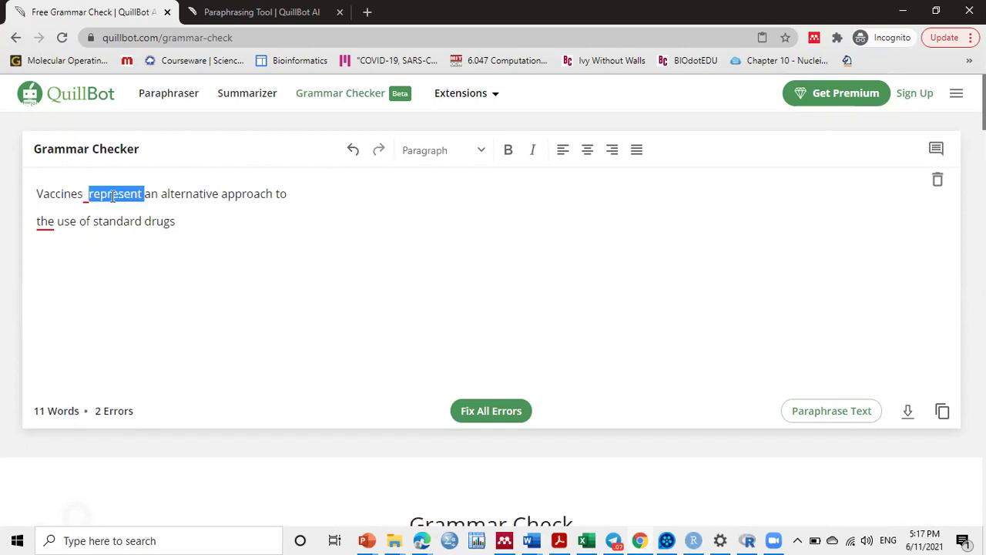
pyautogui.click(109, 195)
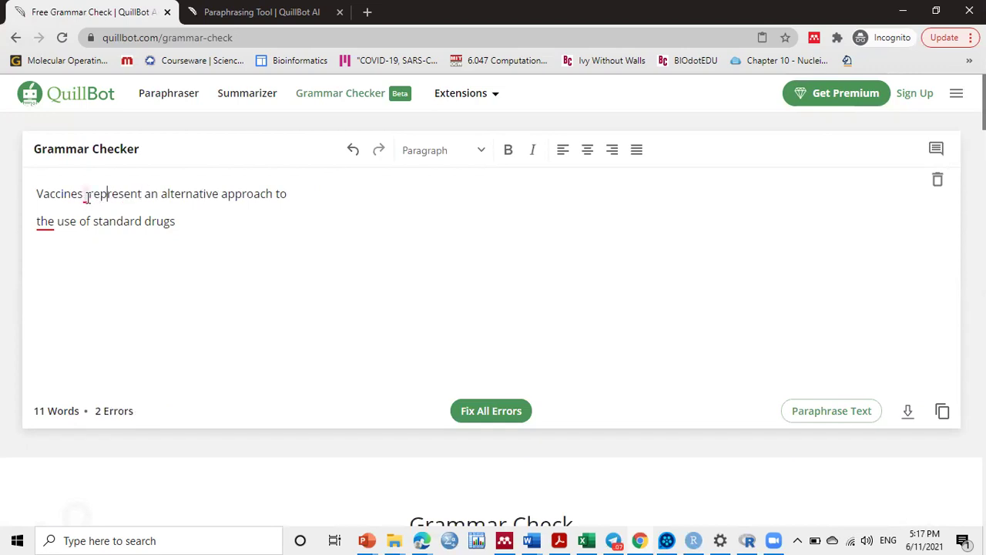
pyautogui.doubleClick(105, 197)
# Delete 'represent', then apply Fix All Errors twice, removing the inserted 'are' in between
pyautogui.press('BackSpace')
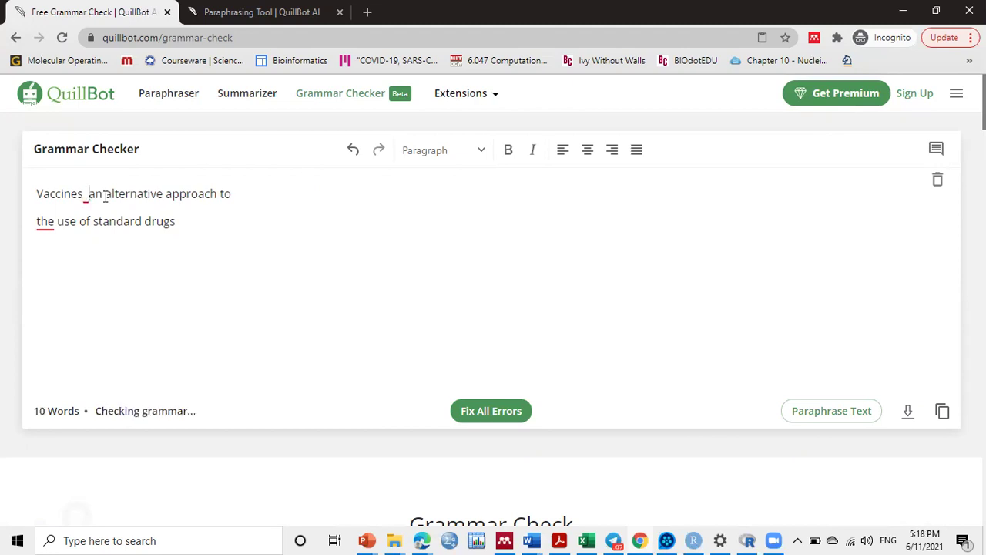
pyautogui.click(481, 415)
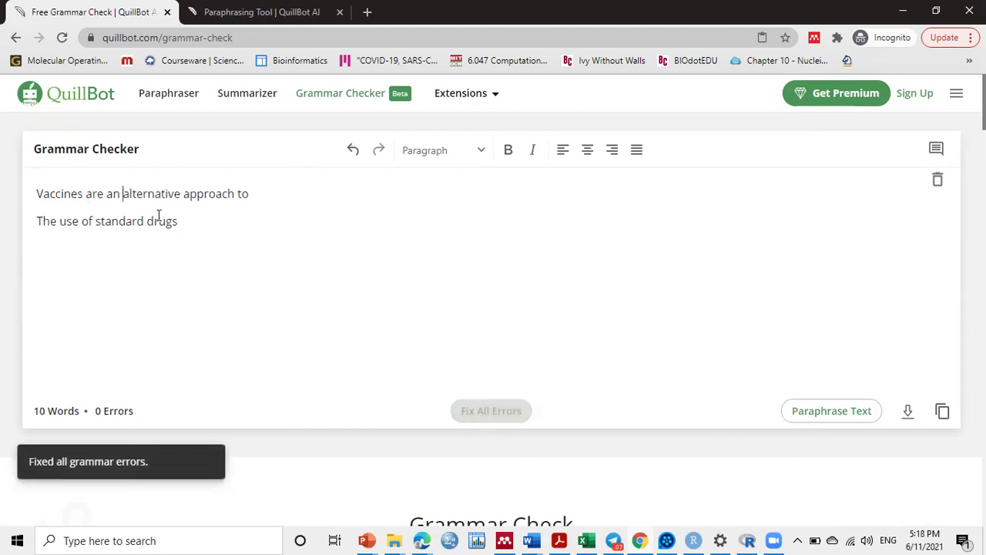
pyautogui.doubleClick(95, 194)
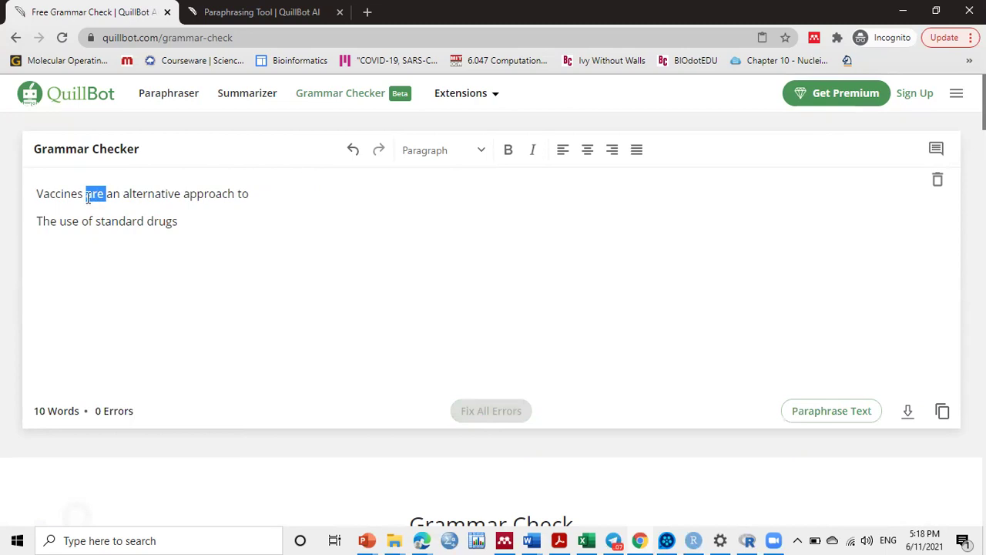
pyautogui.press('BackSpace')
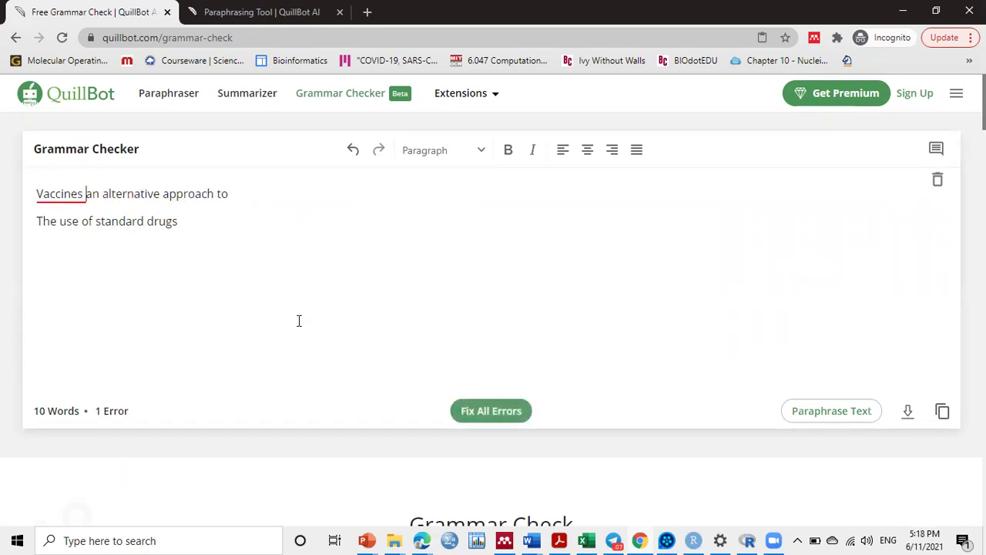
pyautogui.click(474, 415)
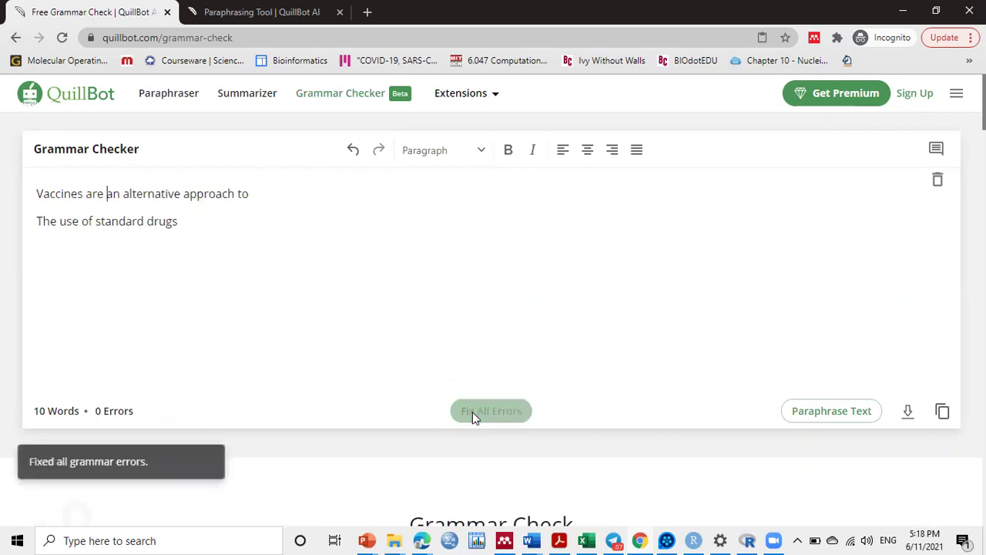
pyautogui.doubleClick(94, 195)
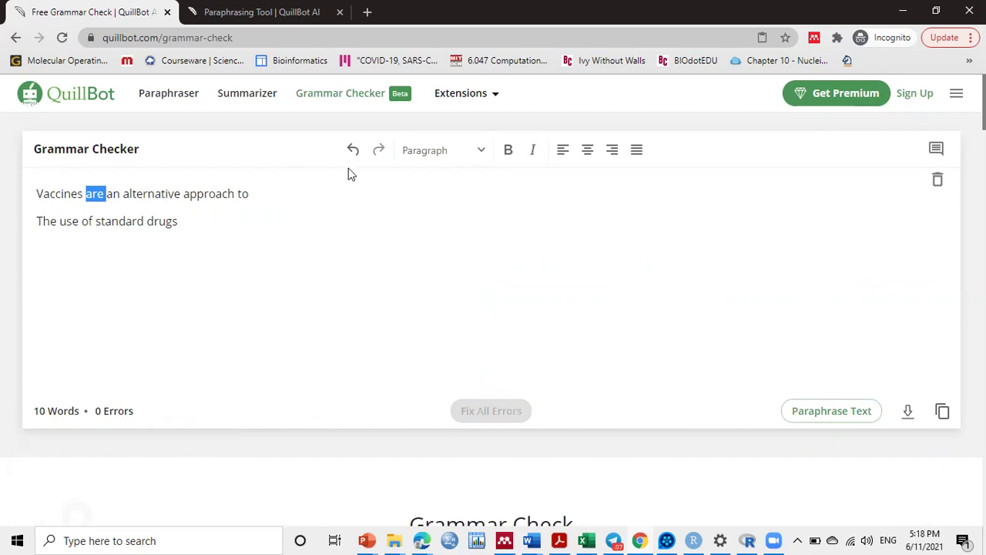
# Check the QuillBot Extensions list, close it, and return to the Paraphrasing Tool tab
pyautogui.click(488, 103)
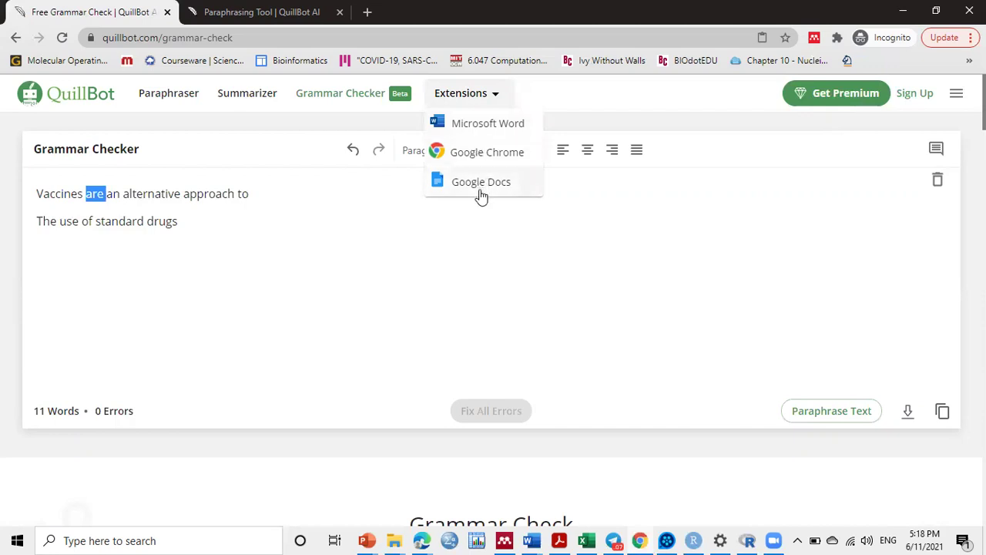
pyautogui.click(425, 257)
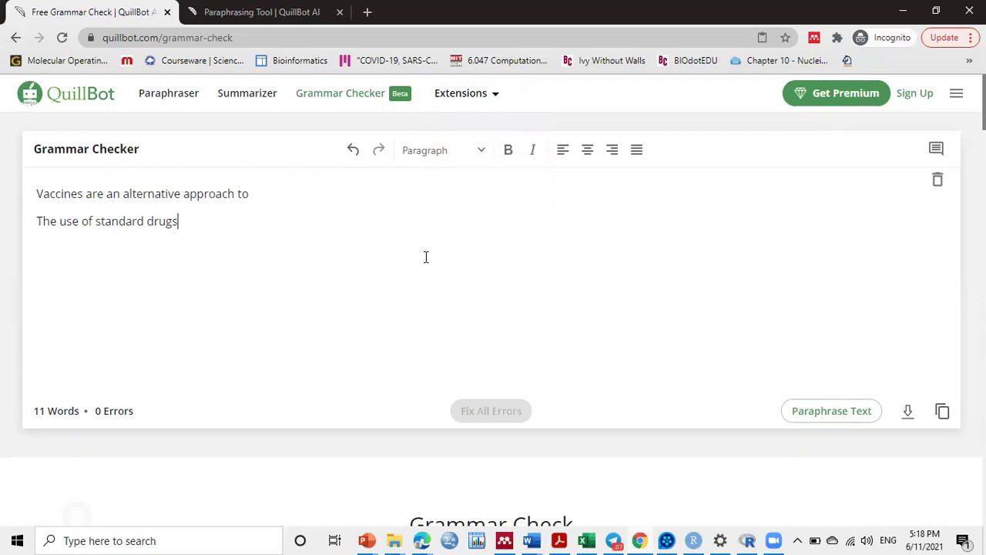
pyautogui.click(279, 8)
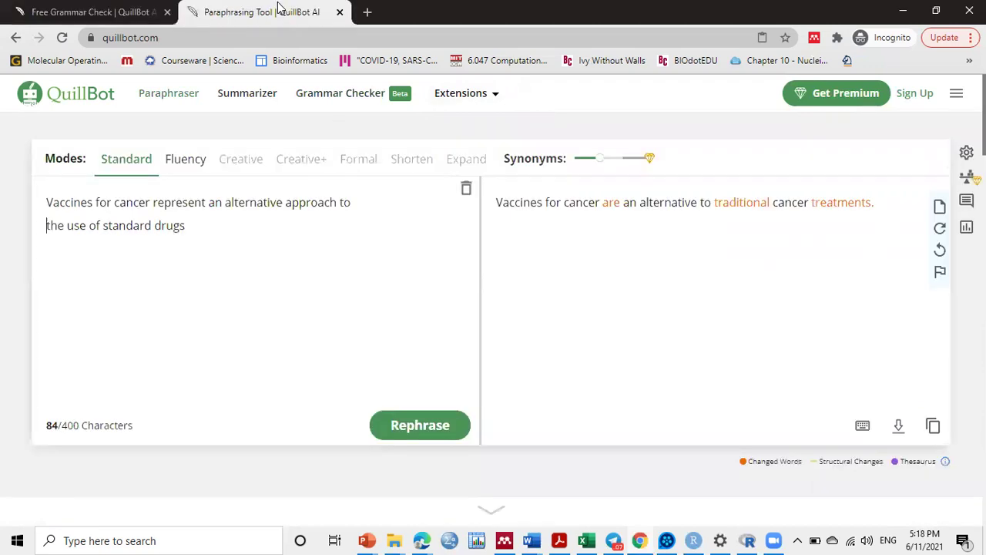